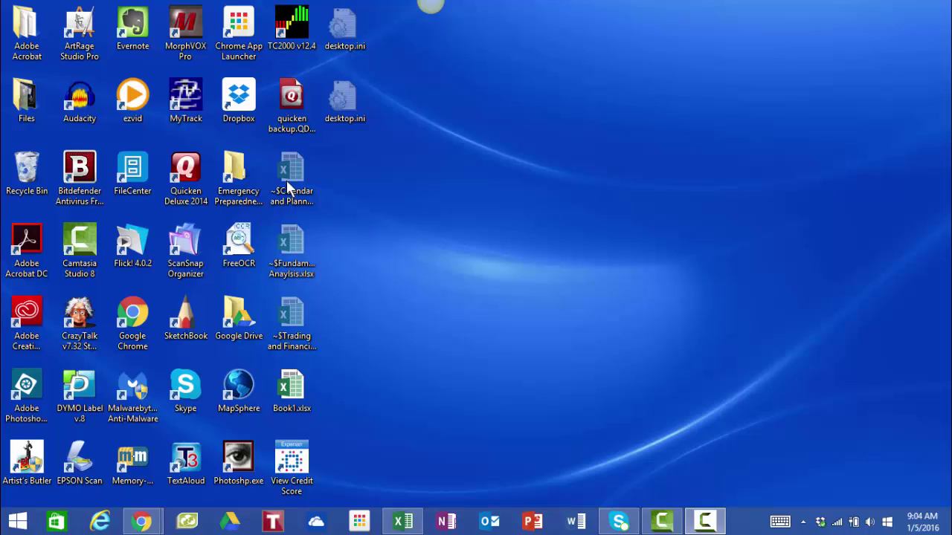
Step: Select the ArtRage Studio Pro desktop shortcut and bring up its context menu
left_click(88, 25)
right_click(88, 25)
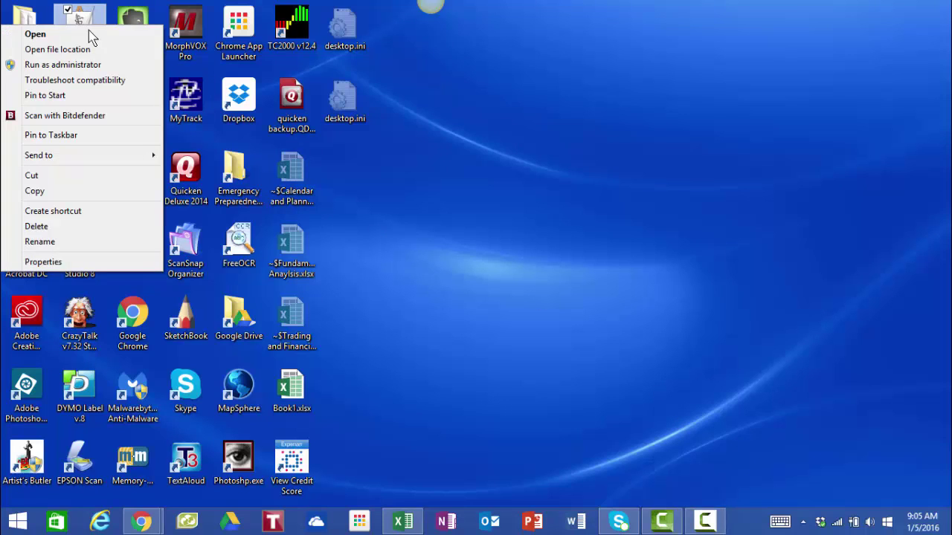
Step: Launch ArtRage and enter 1280 width and 720 height for a new painting
left_click(86, 33)
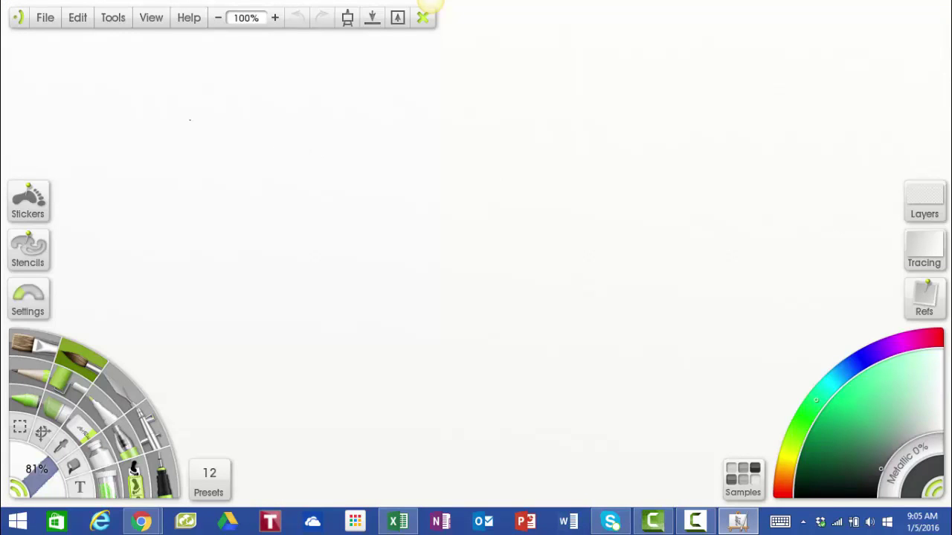
left_click(52, 27)
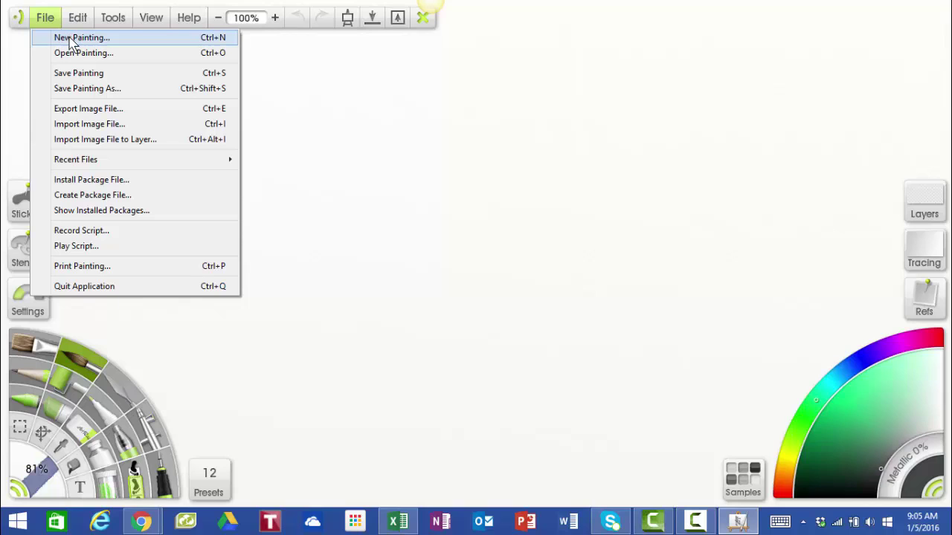
left_click(69, 38)
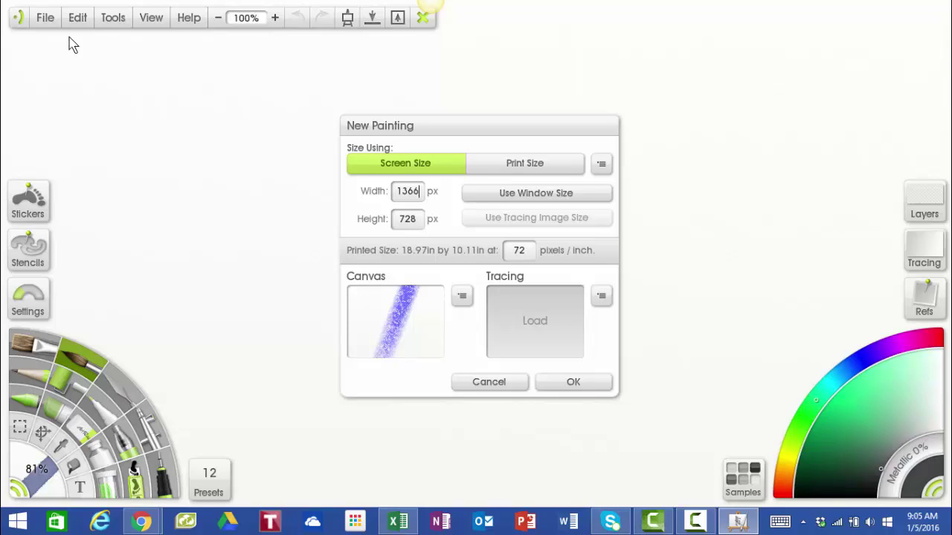
key("BackSpace")
key("BackSpace")
key("BackSpace")
key("BackSpace")
type("1280")
left_click(419, 222)
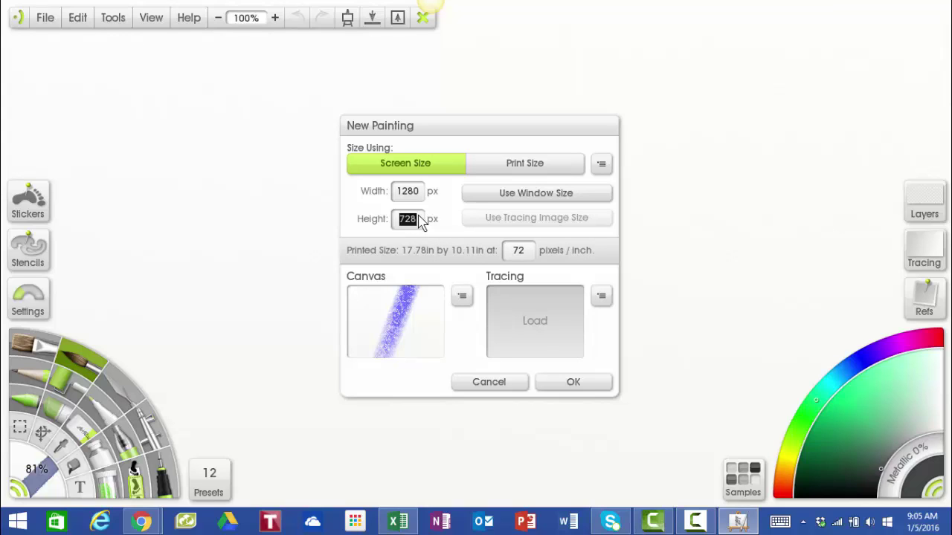
type("720")
Step: Create the 1280 × 720 canvas, then zoom out to about 69% and centre it
left_click(563, 388)
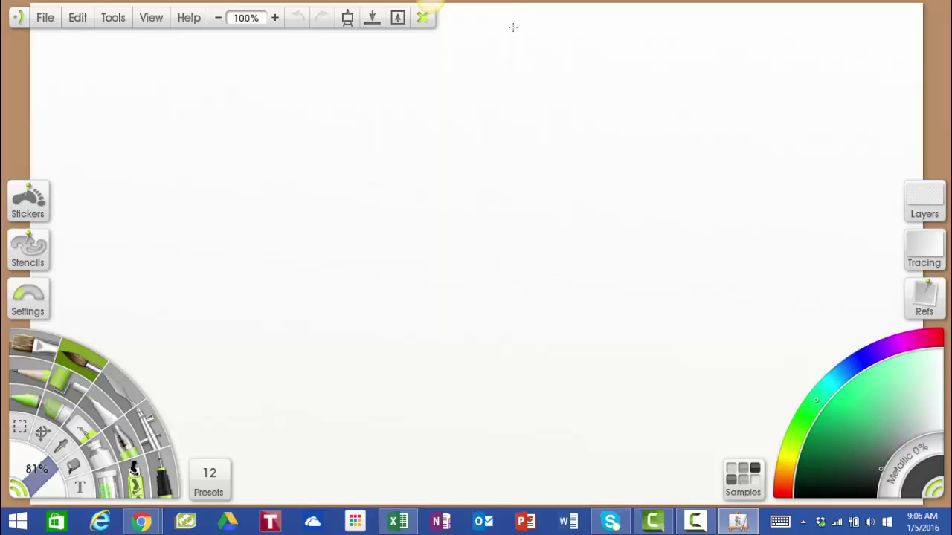
left_click(347, 18)
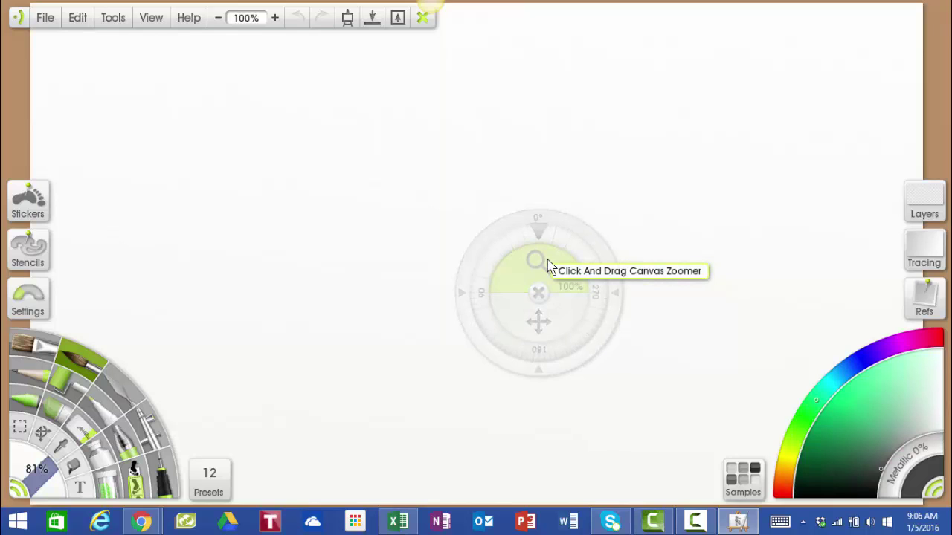
left_click_drag(549, 266, 567, 287)
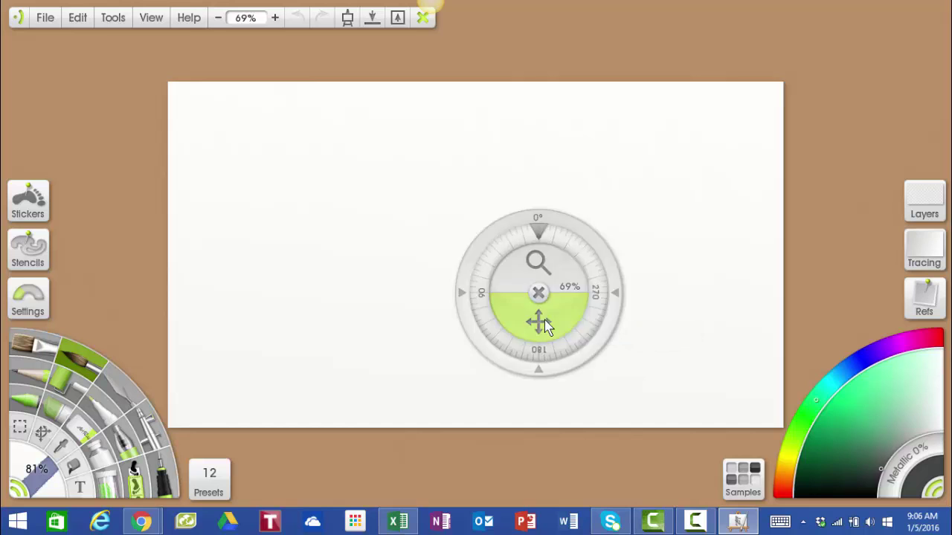
mouse_move(545, 323)
left_mouse_down()
mouse_move(631, 300)
mouse_move(629, 363)
mouse_move(533, 354)
mouse_move(546, 311)
mouse_move(572, 351)
mouse_move(559, 321)
mouse_move(533, 318)
mouse_move(561, 330)
mouse_move(545, 317)
mouse_move(566, 300)
mouse_move(550, 306)
left_mouse_up()
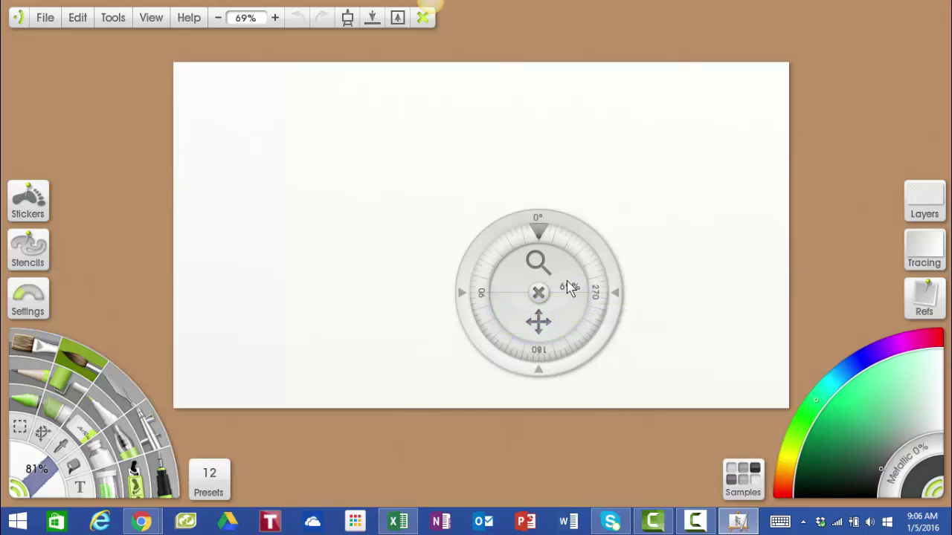
left_click(541, 294)
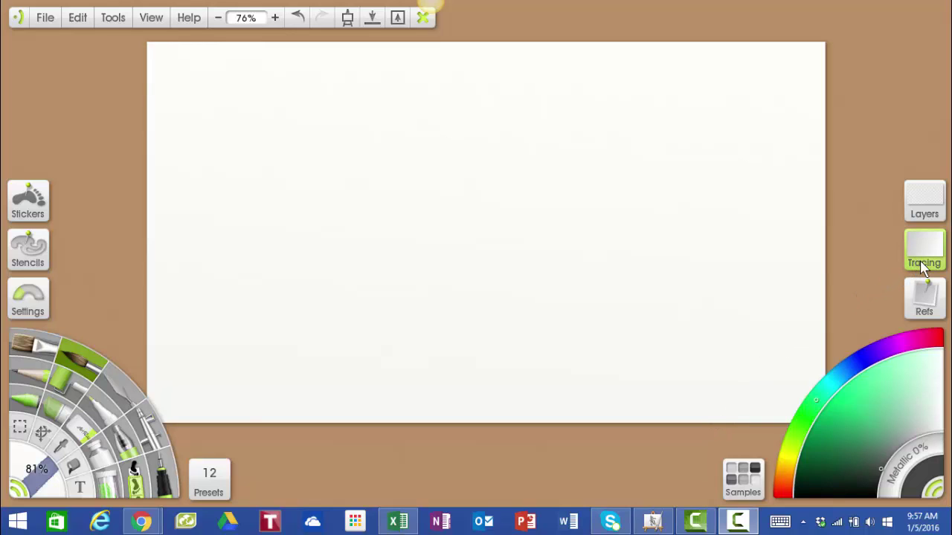
Step: Open the Tracing menu from the right-hand side of the canvas
left_click(924, 257)
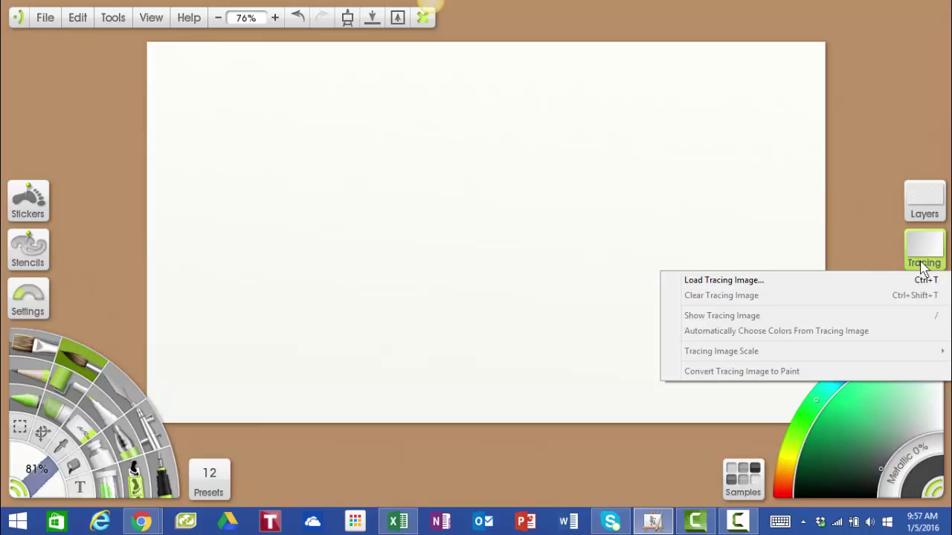
Step: Start loading a tracing image and browse to Childrens Drawing Website NEW > Production Files 2016
left_click(738, 286)
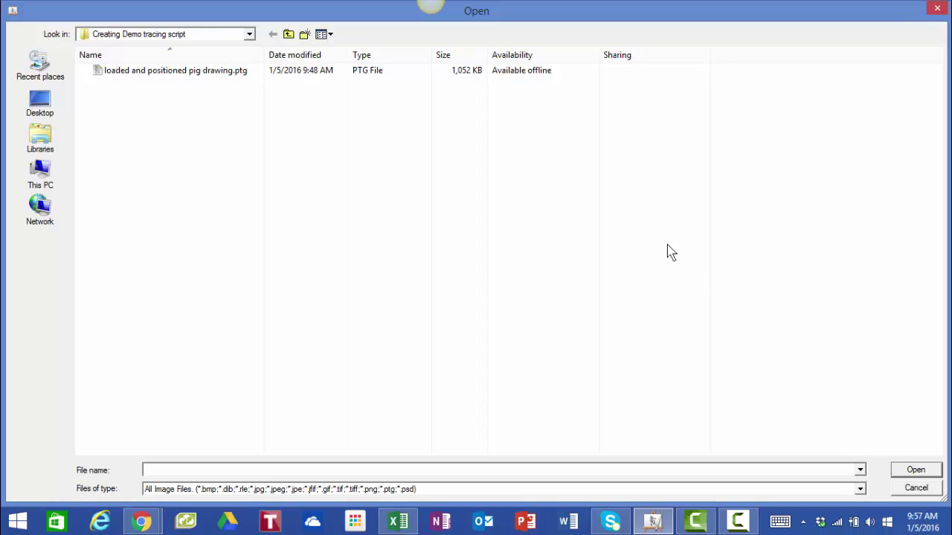
left_click(251, 35)
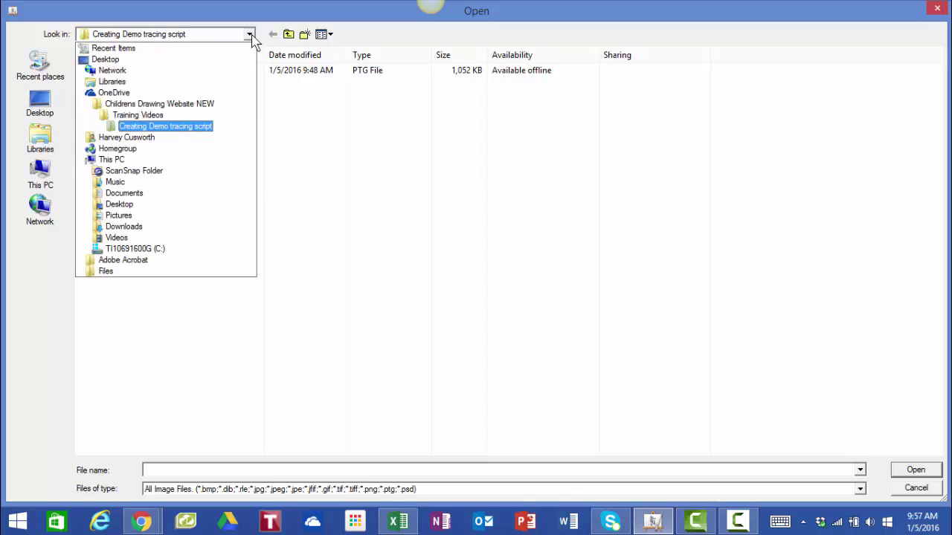
key("Escape")
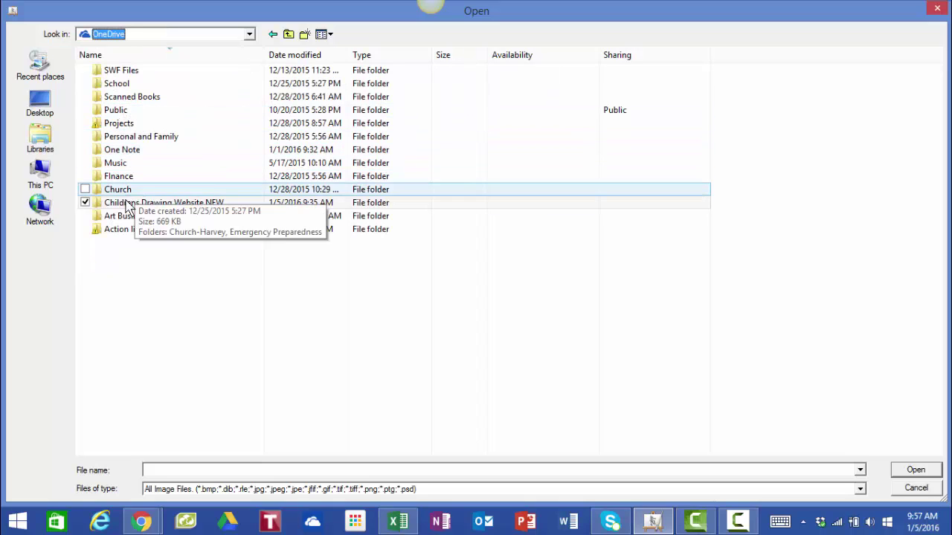
right_click(83, 203)
left_click(76, 213)
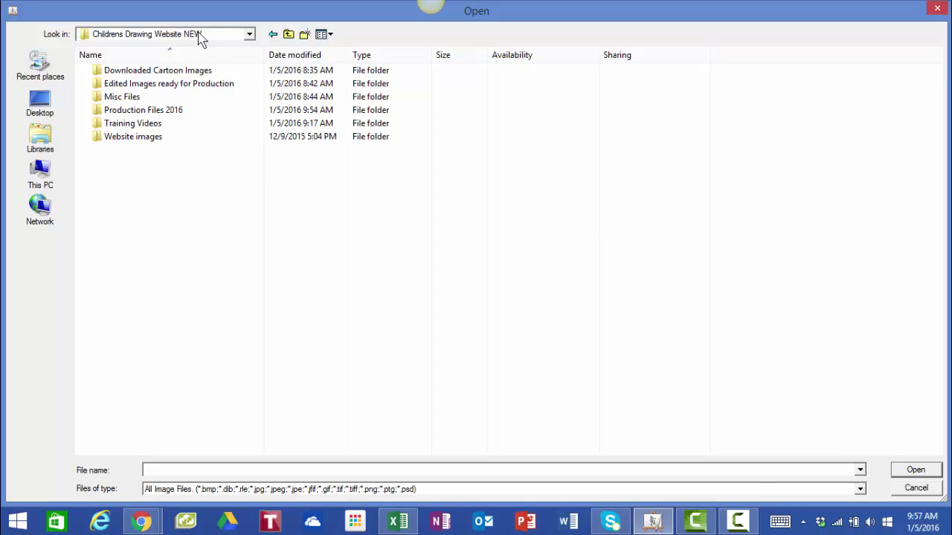
right_click(100, 113)
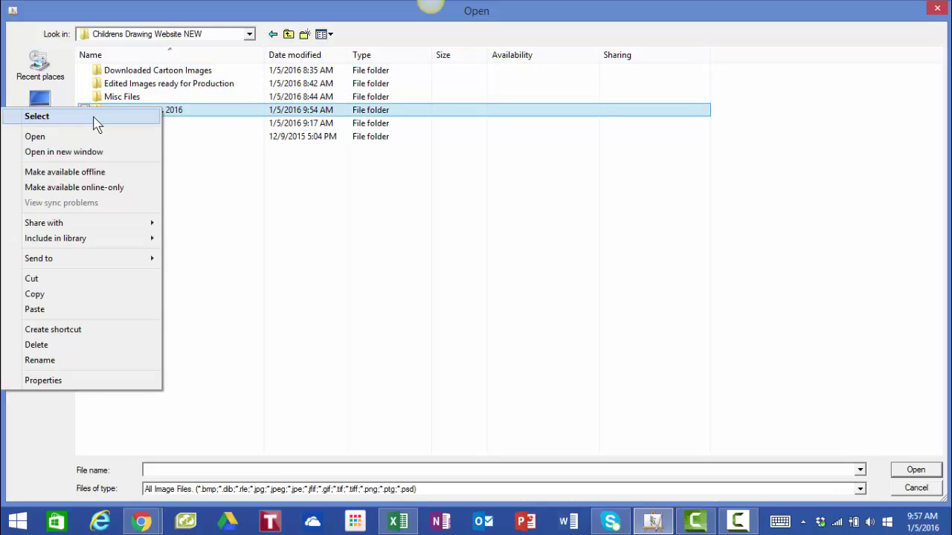
left_click(95, 118)
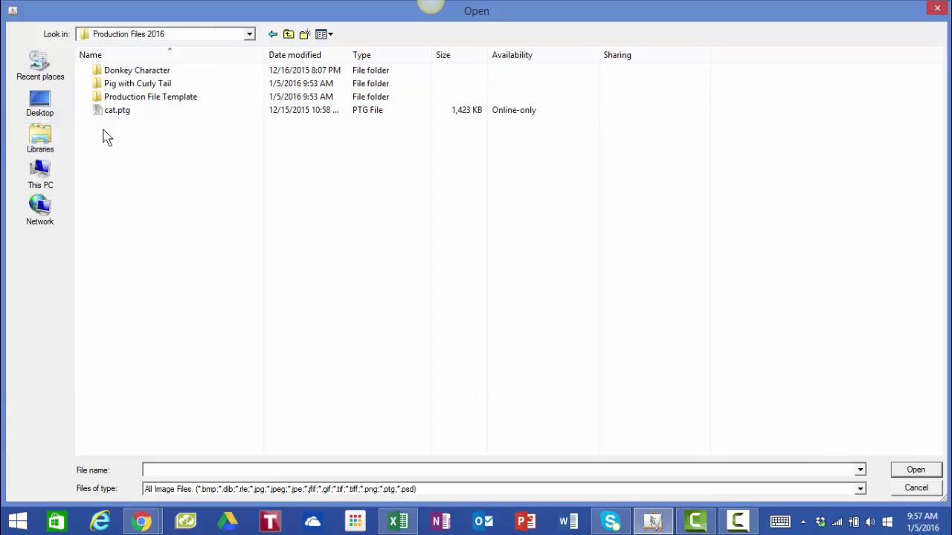
Step: Load Pig with Curly Tail.jpg from Pig with Curly Tail > 1 - Edited Downloaded Image
right_click(99, 84)
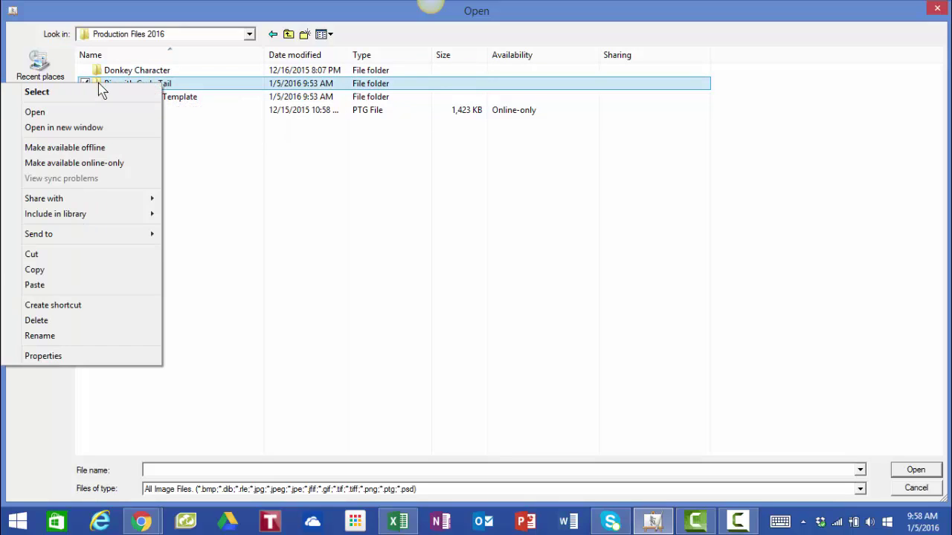
left_click(95, 97)
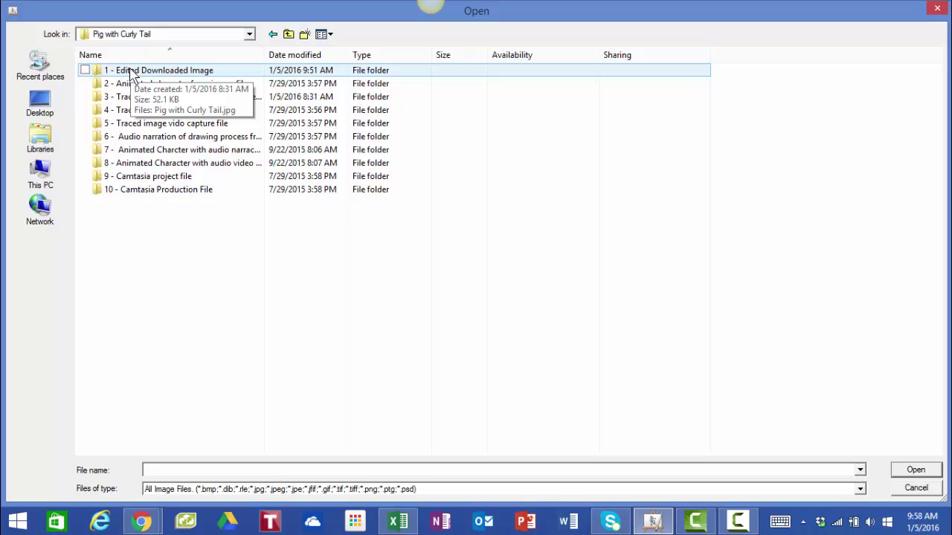
right_click(131, 73)
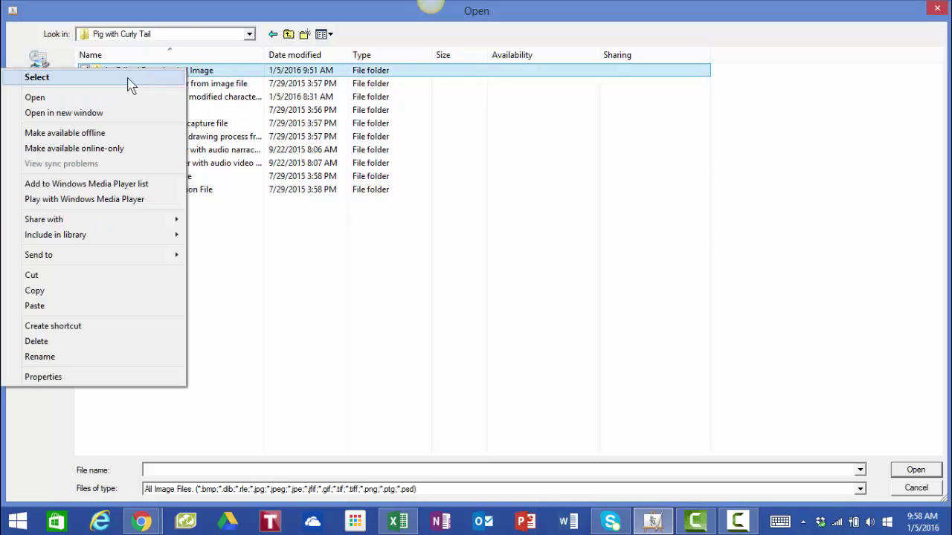
left_click(128, 79)
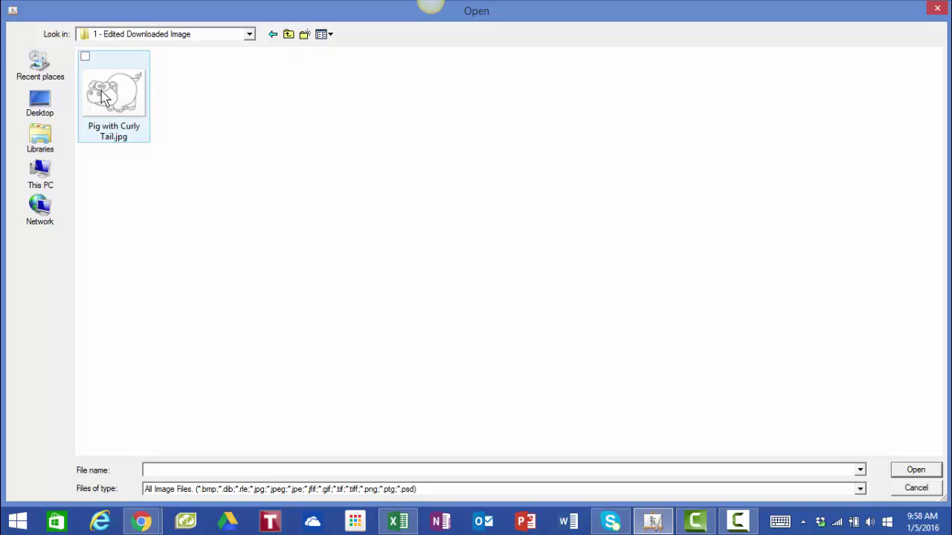
left_click(117, 97)
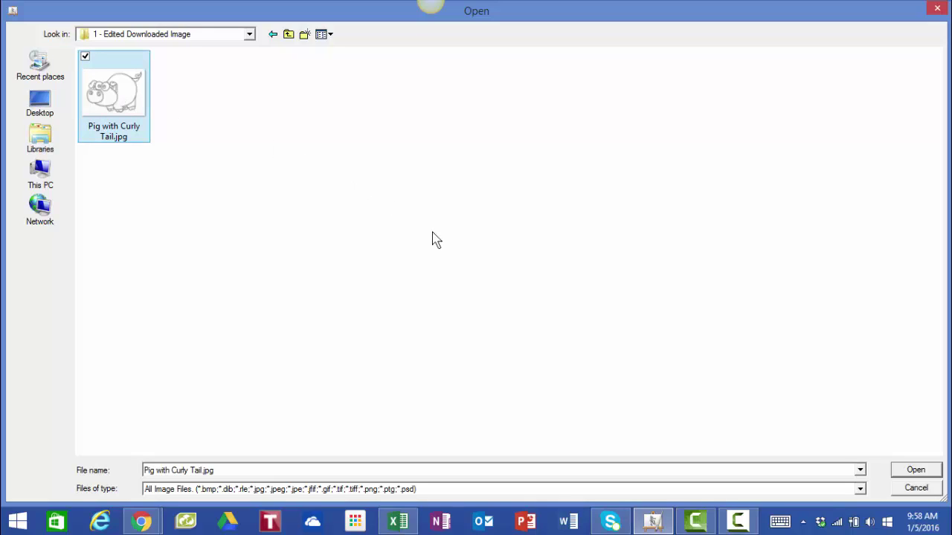
left_click(920, 471)
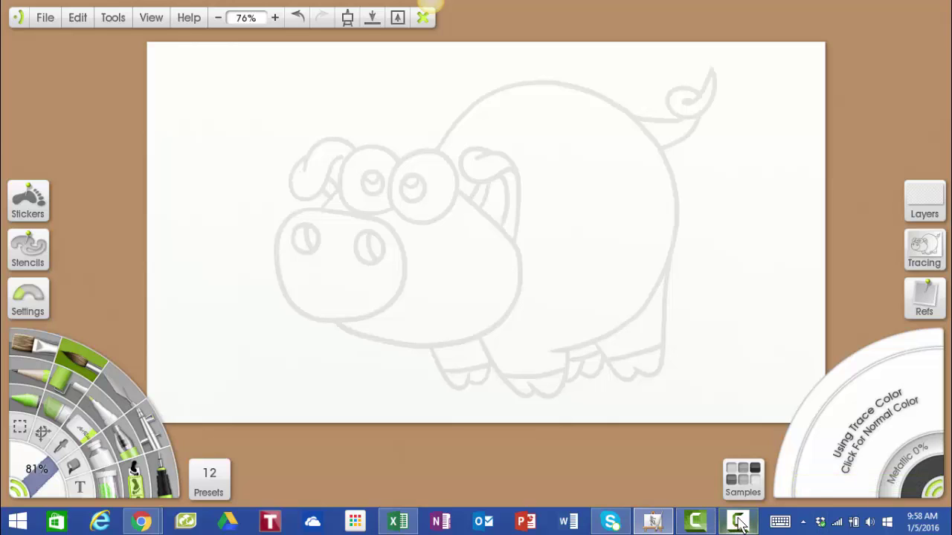
mouse_move(739, 523)
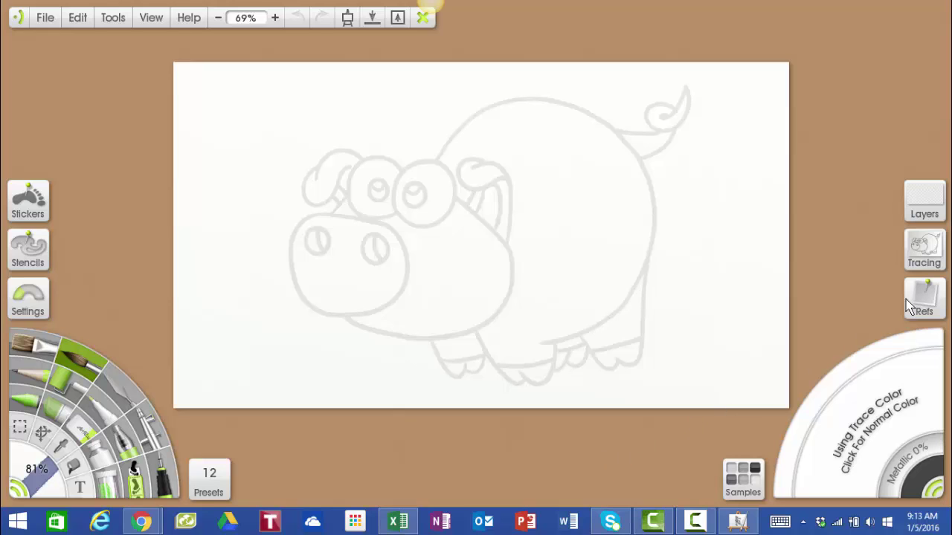
Step: Set Tracing Image Scale to Manual Scale
left_click(933, 276)
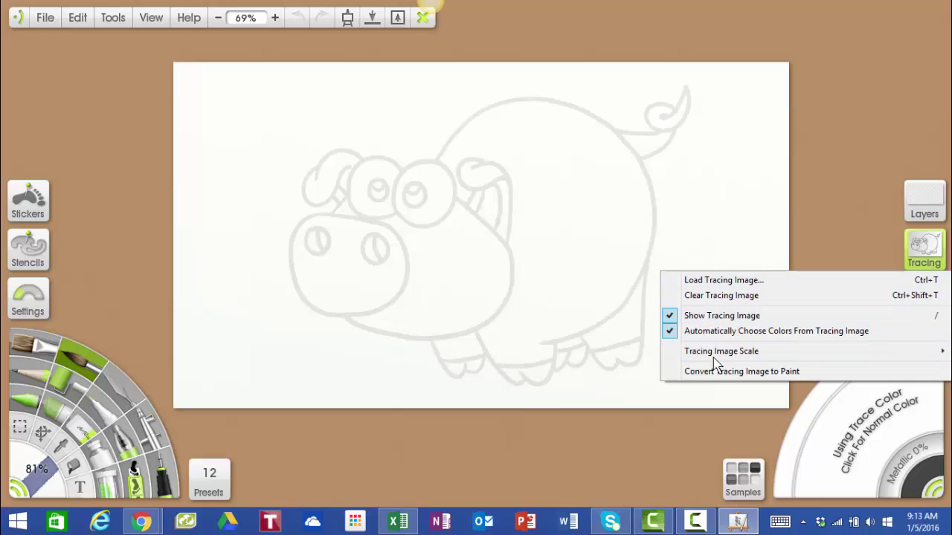
mouse_move(713, 354)
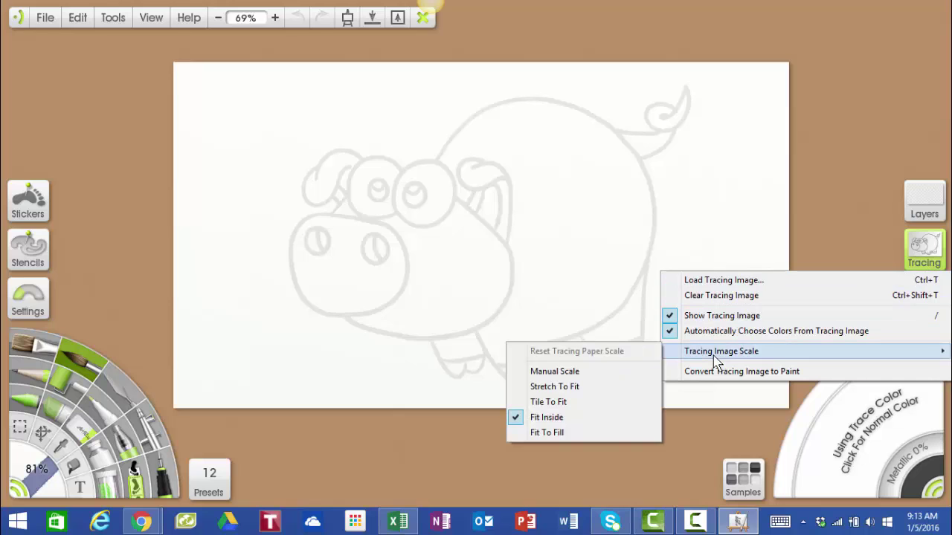
left_click(555, 372)
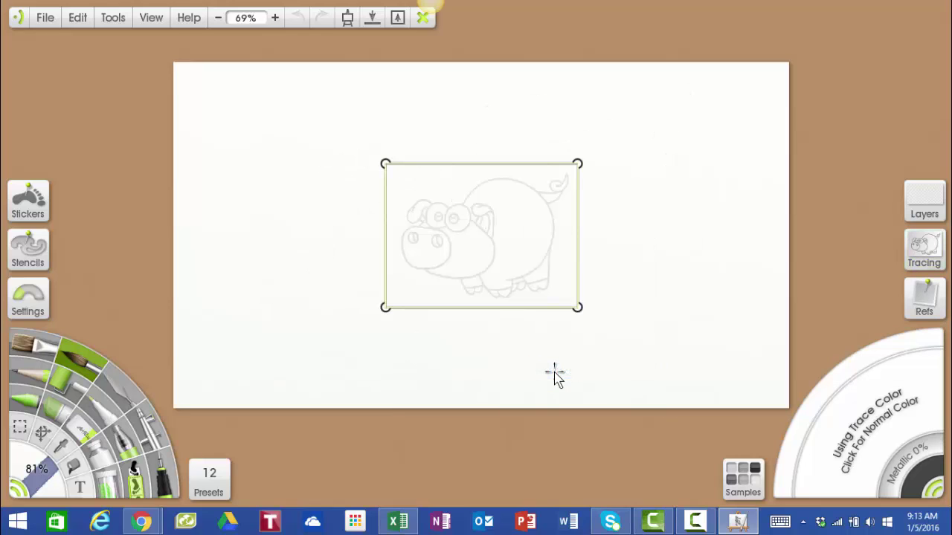
Step: Move the pig tracing image to the right and roughly adjust its size and height
mouse_move(491, 240)
left_mouse_down()
mouse_move(550, 231)
mouse_move(584, 191)
mouse_move(573, 187)
left_mouse_up()
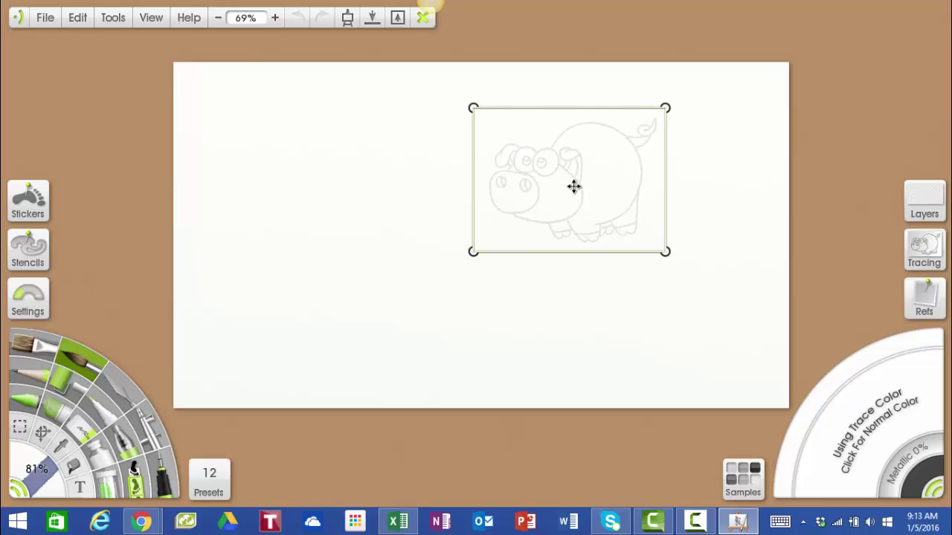
left_click_drag(573, 187, 566, 182)
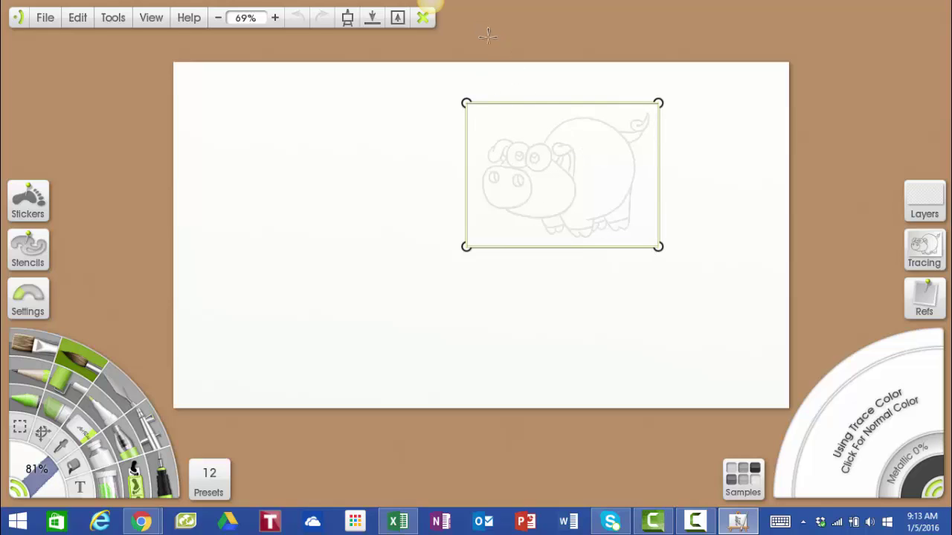
left_click(503, 165)
mouse_move(502, 165)
left_mouse_down()
mouse_move(465, 87)
mouse_move(521, 223)
left_mouse_up()
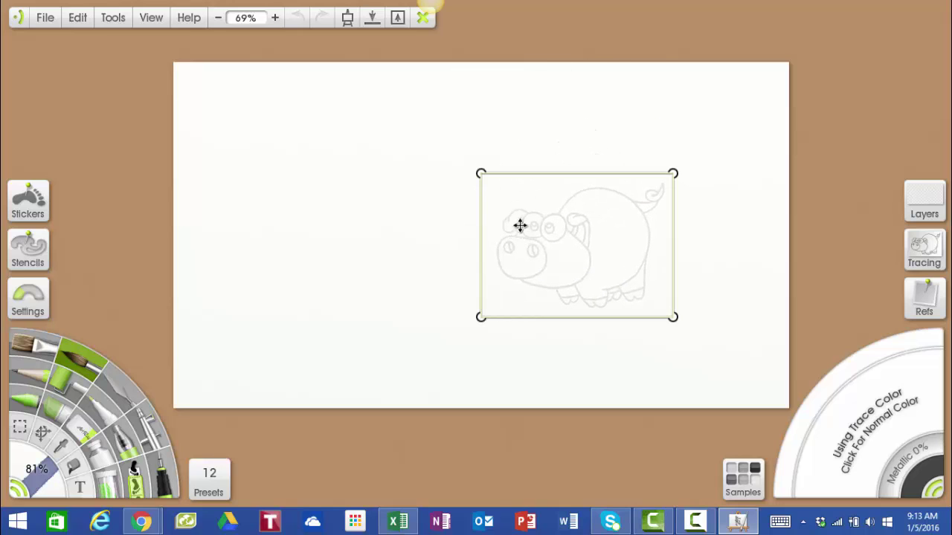
mouse_move(476, 170)
left_mouse_down()
mouse_move(516, 230)
mouse_move(455, 142)
mouse_move(387, 100)
mouse_move(503, 218)
mouse_move(387, 102)
mouse_move(408, 129)
mouse_move(463, 168)
mouse_move(387, 88)
mouse_move(455, 153)
left_mouse_up()
mouse_move(598, 279)
left_mouse_down()
mouse_move(623, 240)
mouse_move(591, 233)
mouse_move(586, 213)
mouse_move(620, 208)
left_mouse_up()
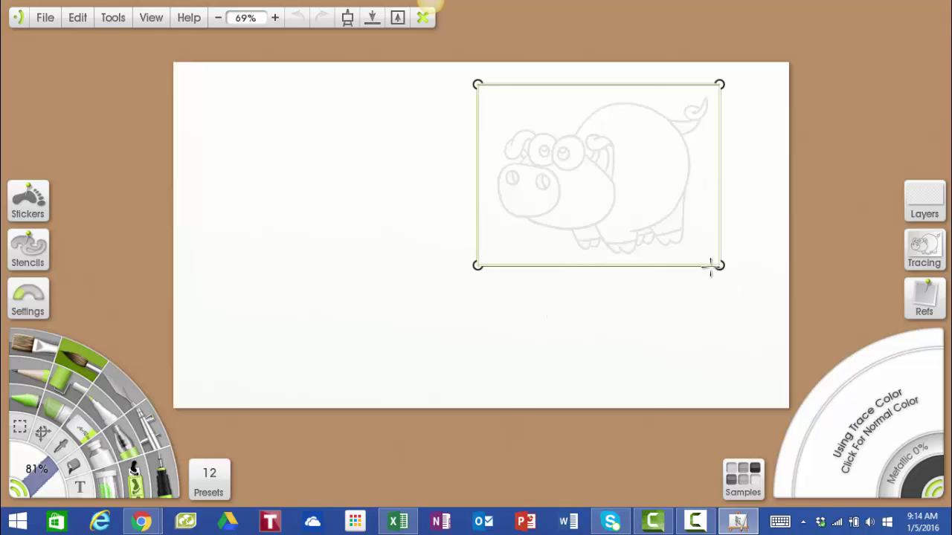
Step: Enlarge the pig image and fine-tune its size and position to fill the right half
left_click_drag(720, 266, 779, 357)
left_click_drag(677, 211, 672, 257)
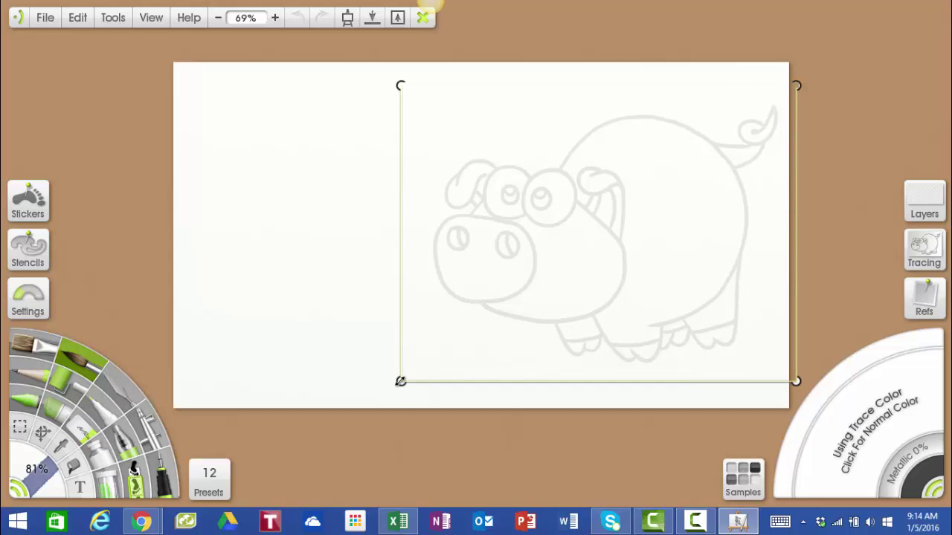
left_click_drag(400, 381, 432, 365)
left_click(546, 287)
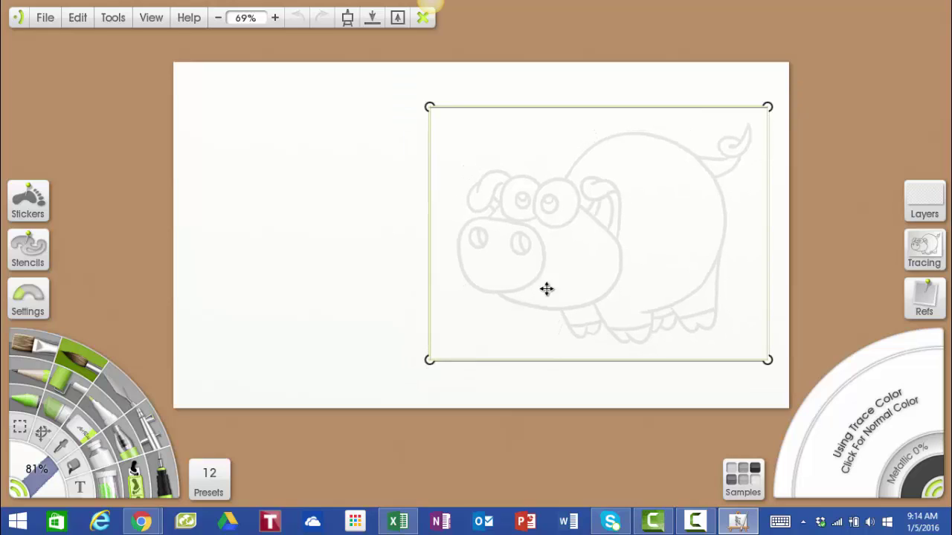
left_click_drag(546, 287, 578, 272)
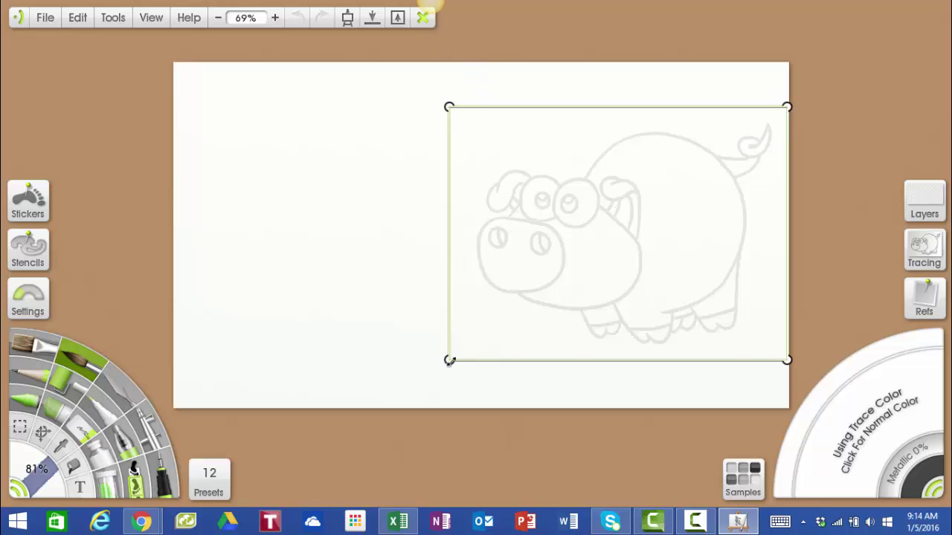
left_click_drag(449, 360, 459, 353)
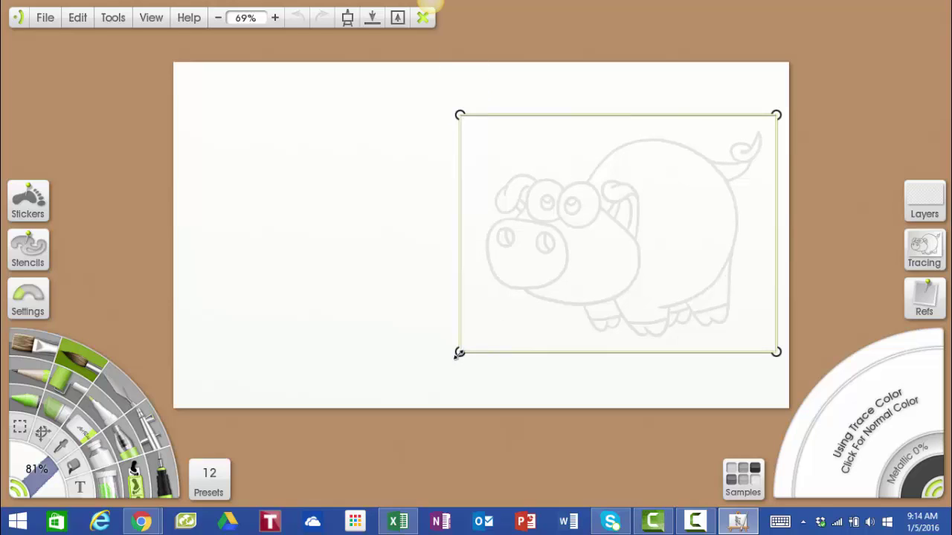
left_click_drag(641, 264, 647, 238)
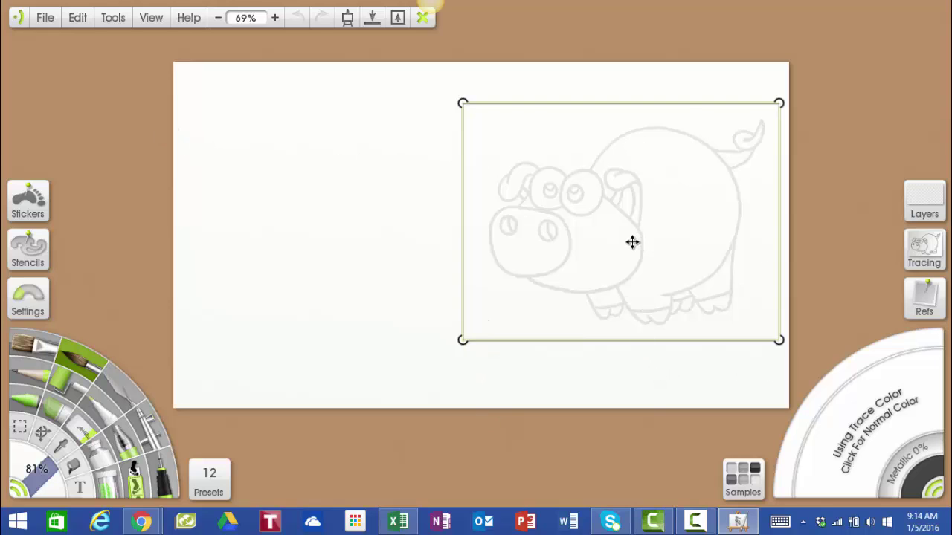
left_click_drag(633, 240, 632, 255)
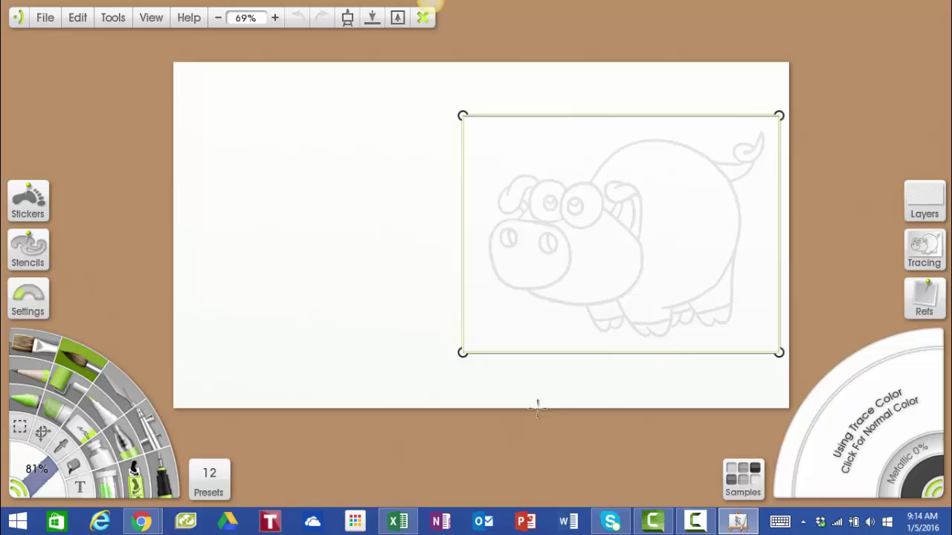
Step: Deselect the tracing image, zoom the canvas to 139% and pan left to centre the pig
left_click(471, 440)
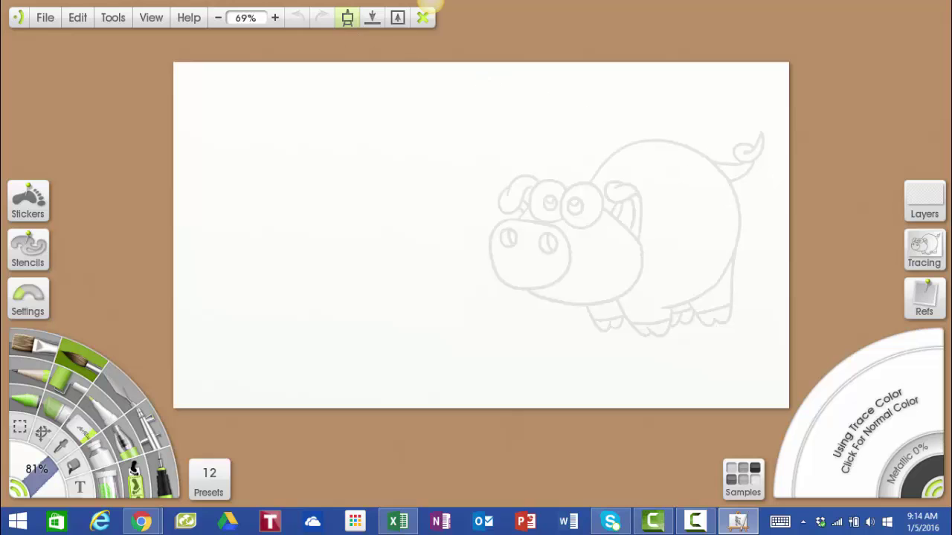
left_click(347, 18)
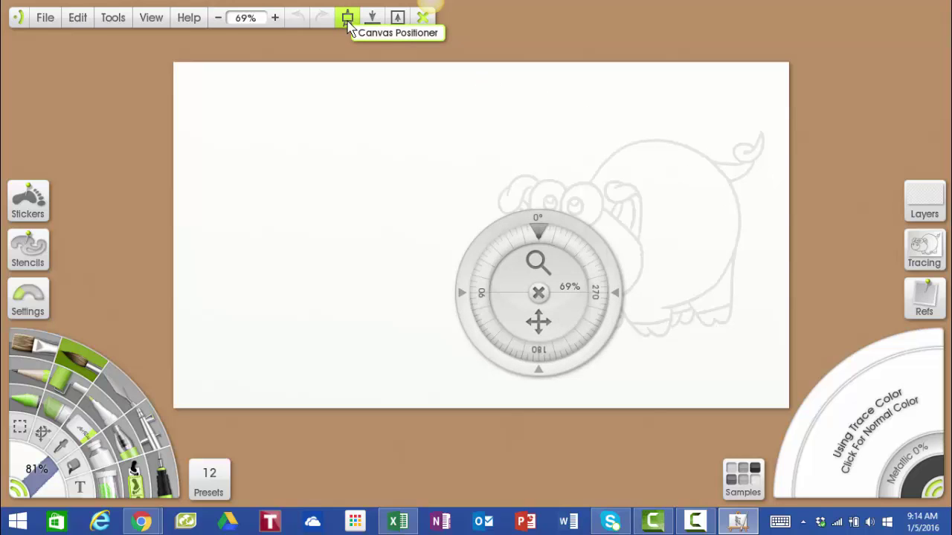
left_click_drag(536, 259, 521, 240)
left_click_drag(535, 320, 332, 340)
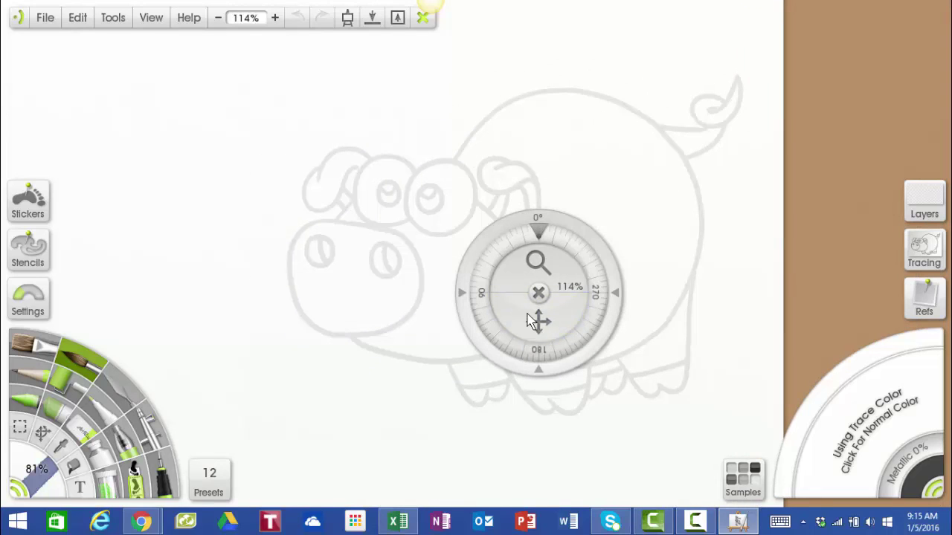
left_click_drag(519, 283, 540, 261)
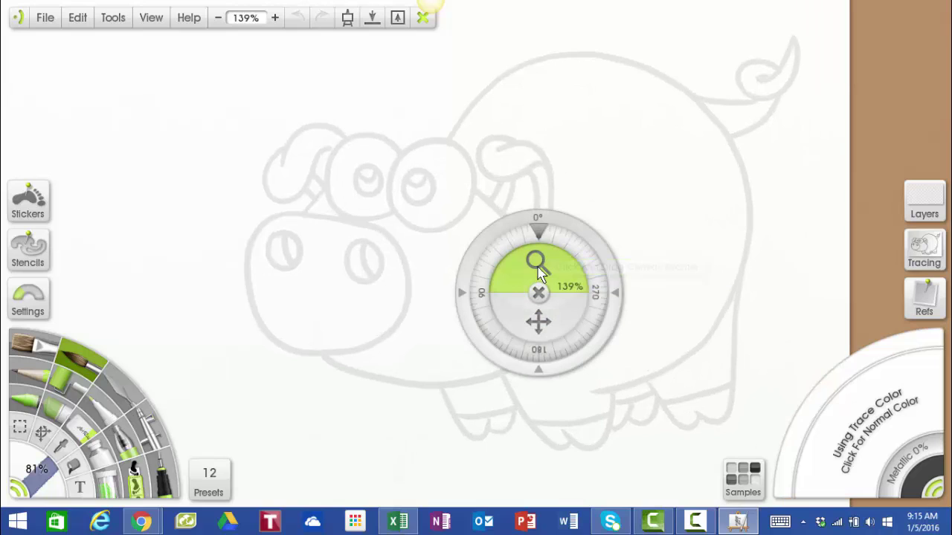